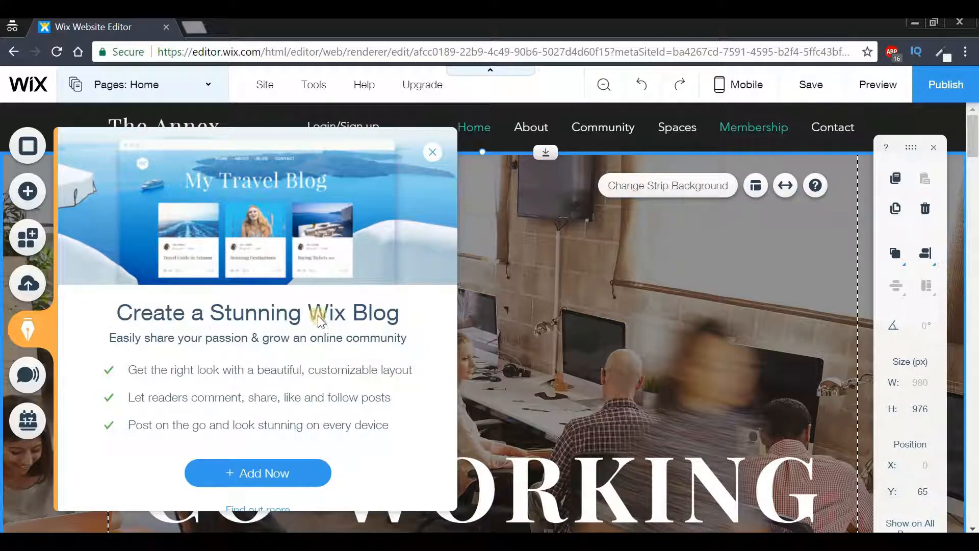
Step: Add the Wix Blog to the site and close the Blog Manager to view the new blog page
scroll(203, 343, "down", 1)
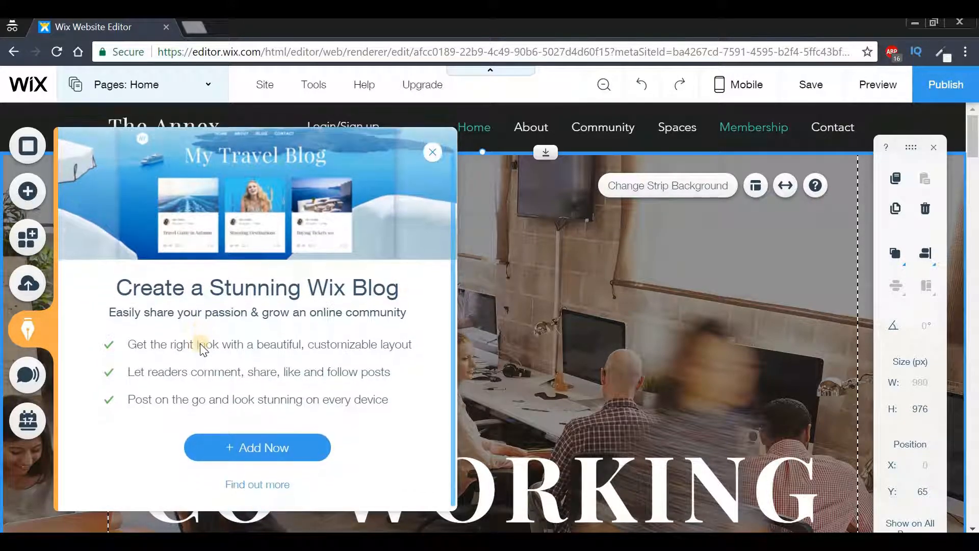
left_click(248, 449)
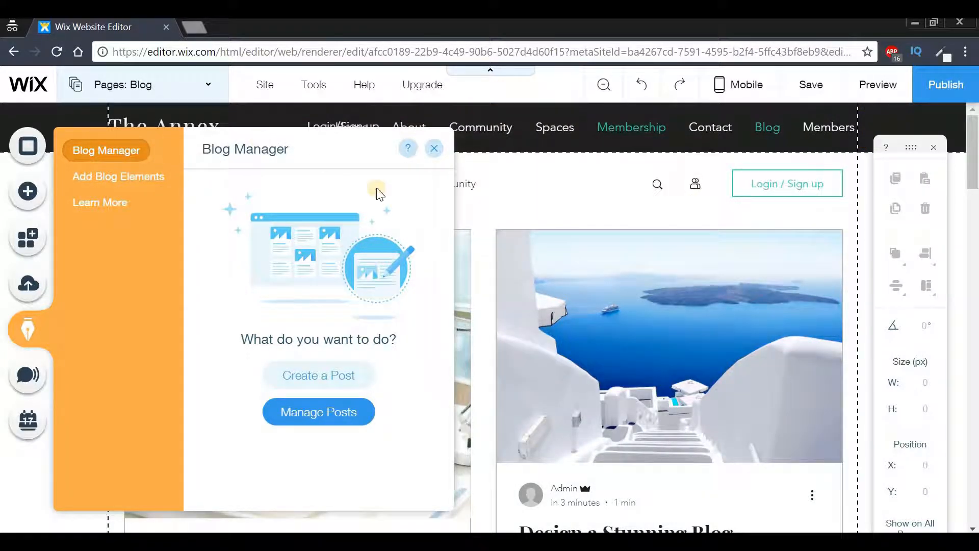
left_click(437, 149)
scroll(974, 172, "down", 1)
left_click_drag(974, 171, 975, 130)
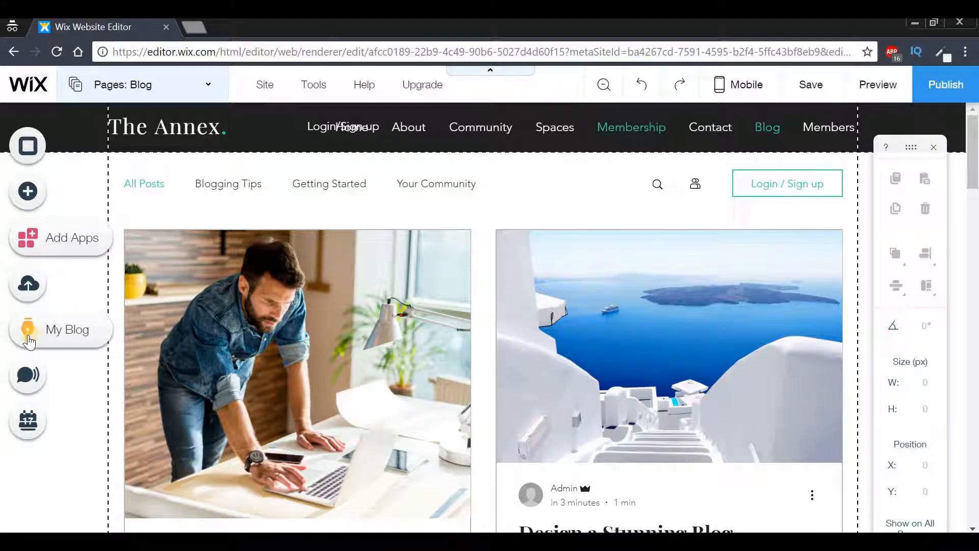
Step: Go to the site's blog post management and open the post "Manage Your Blog from Your Live Site" for editing
left_click(28, 337)
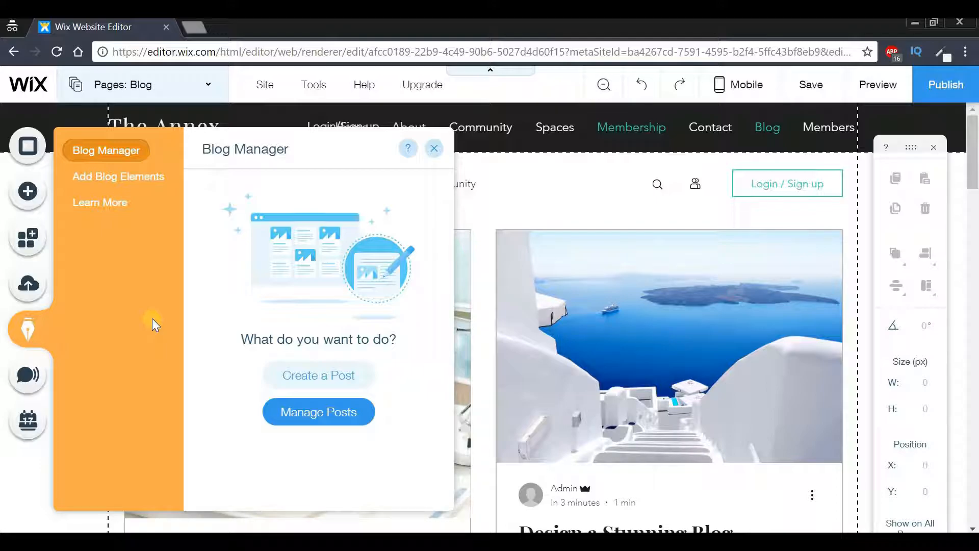
left_click(317, 414)
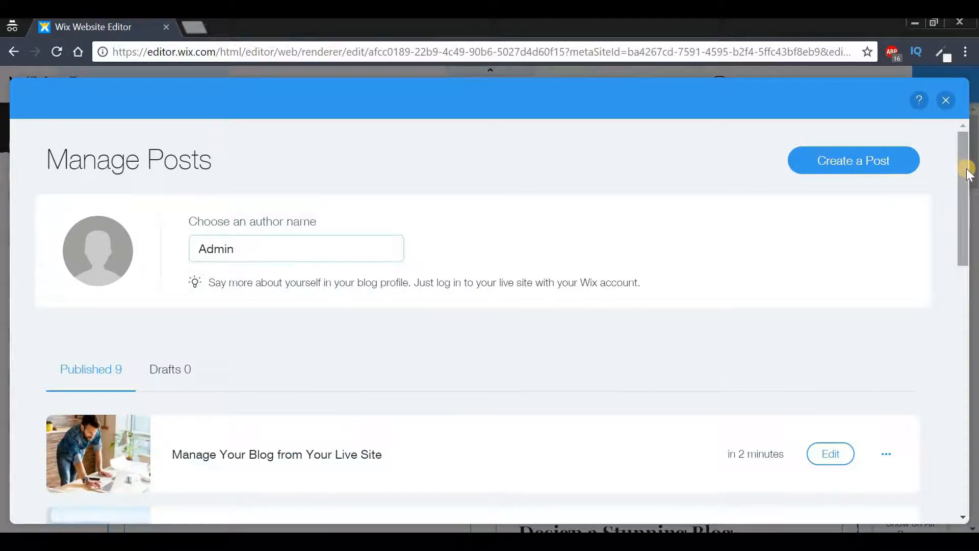
left_click_drag(964, 171, 964, 256)
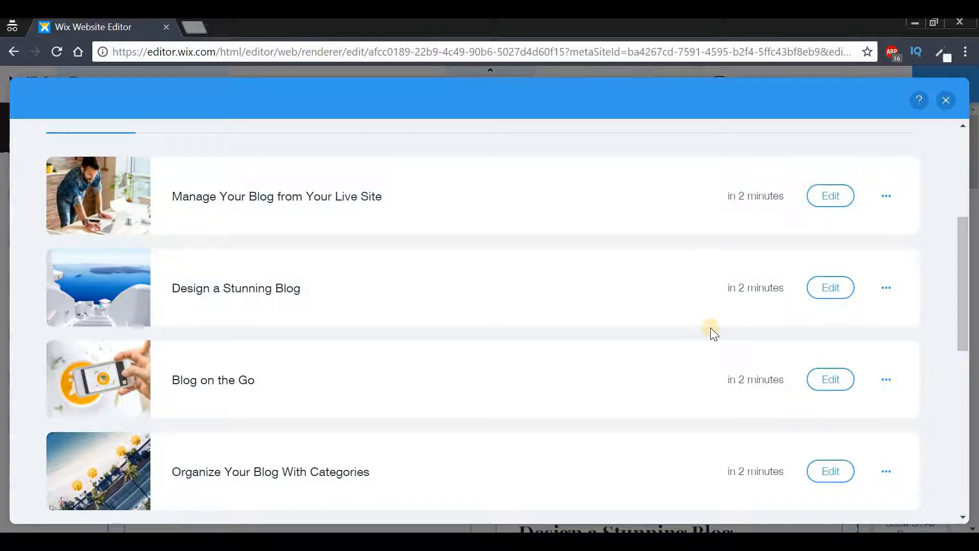
left_click_drag(964, 247, 969, 209)
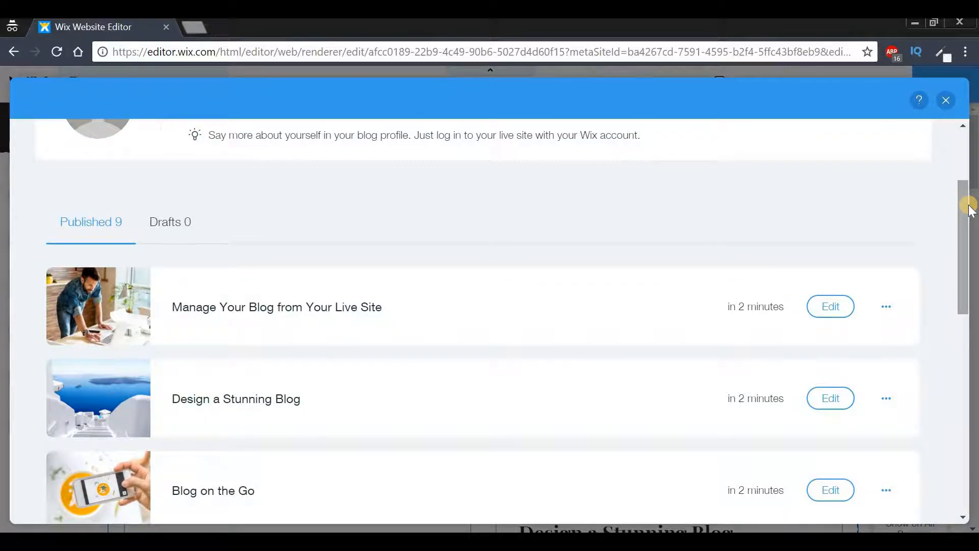
left_click(827, 310)
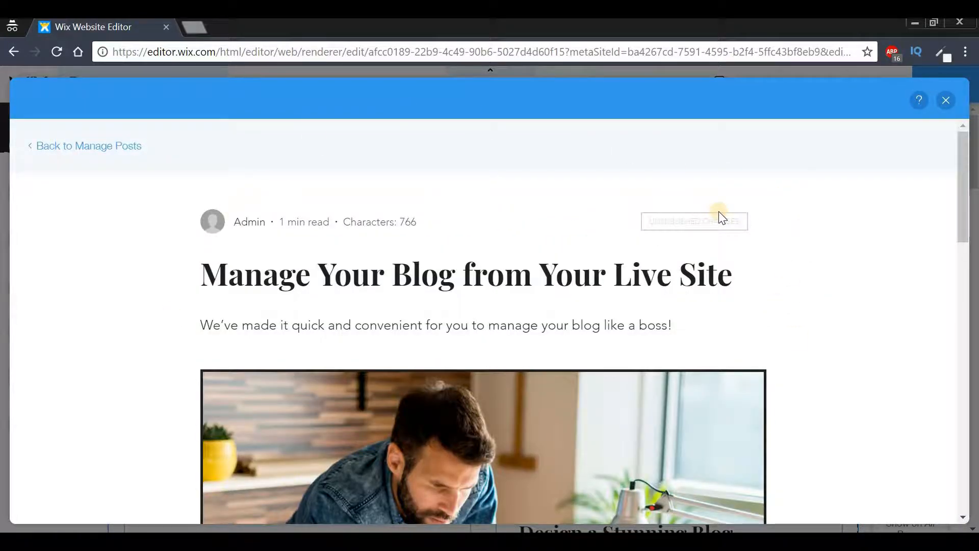
Step: Try adding the text "eqweqwwqe" before "Publish" in the paragraph below the main image, and erase it
left_click_drag(968, 145, 969, 322)
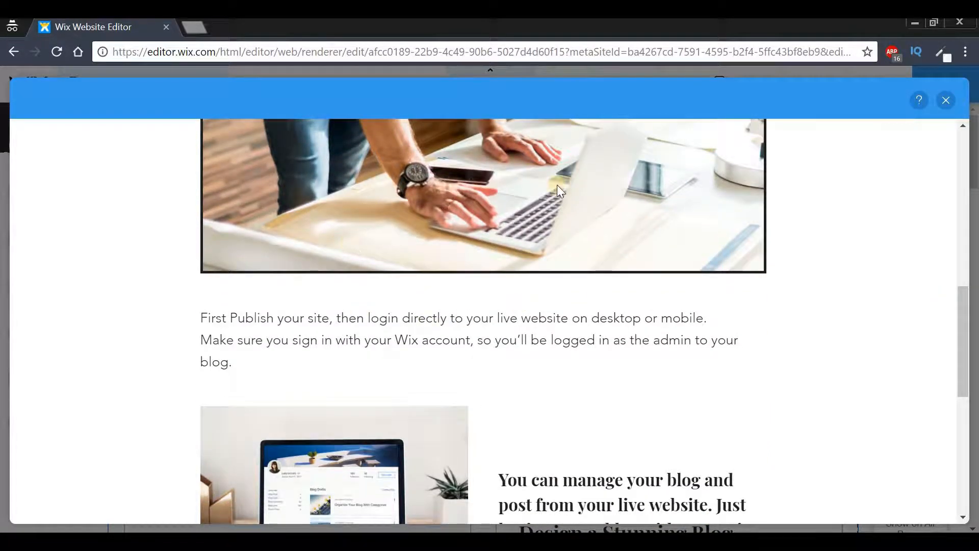
left_click(230, 318)
type("eqweqwwqe")
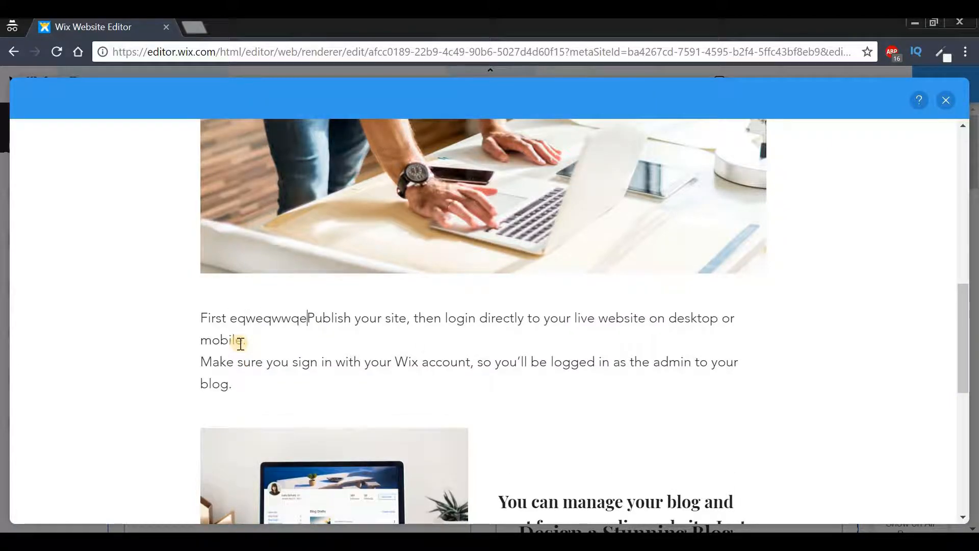
key("BackSpace")
key("BackSpace")
key("BackSpace")
key("BackSpace")
key("BackSpace")
key("BackSpace")
key("BackSpace")
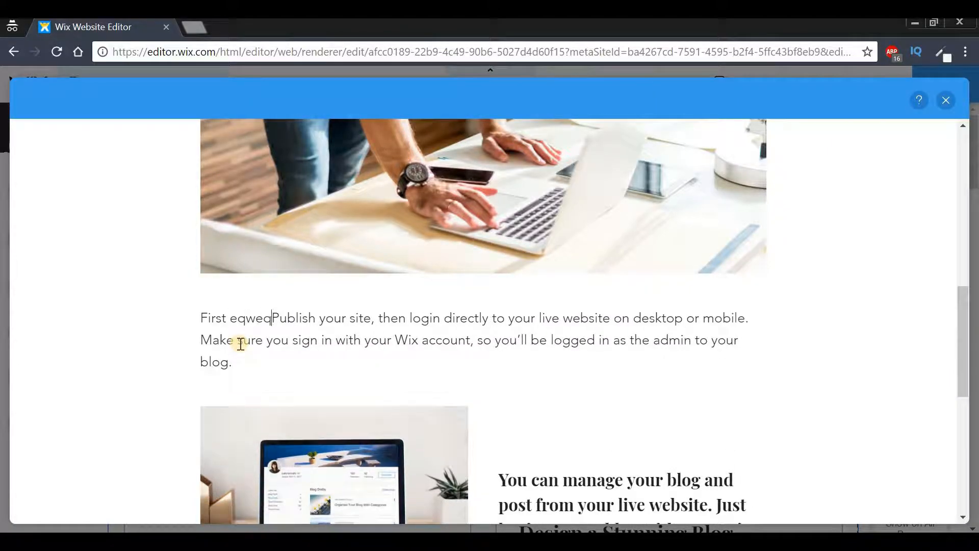
key("BackSpace")
key("BackSpace")
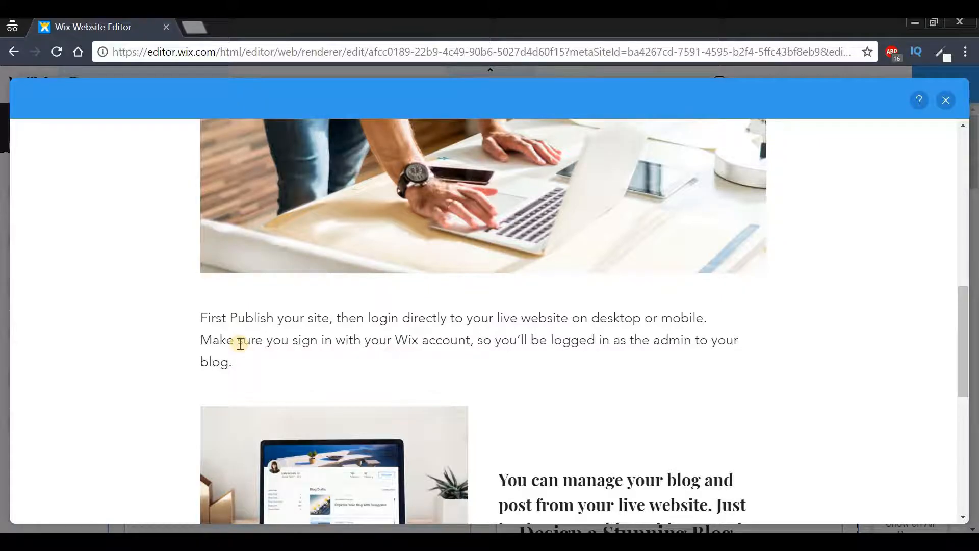
Step: Select the post's main image to show its layout options and publish the post's changes
scroll(327, 305, "up", 5)
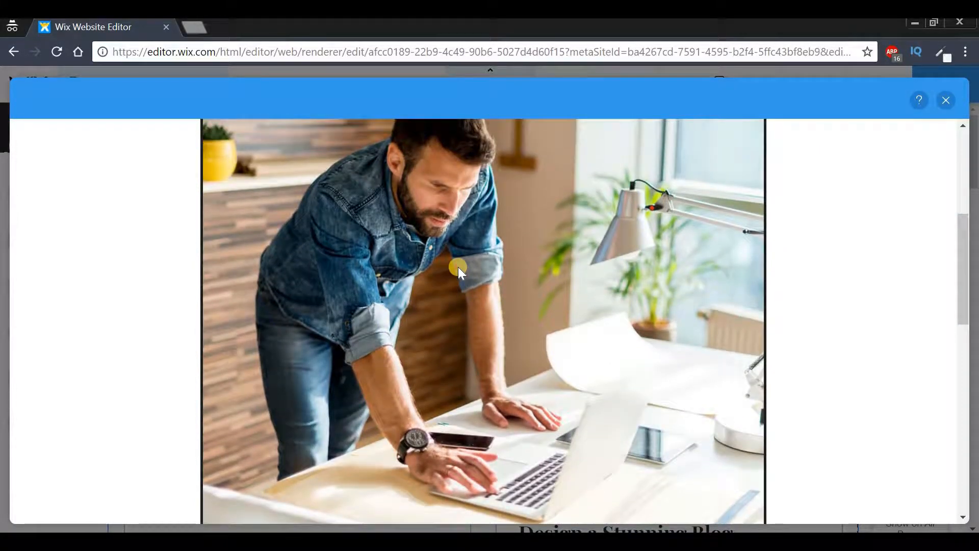
left_click(458, 267)
scroll(459, 267, "up", 2)
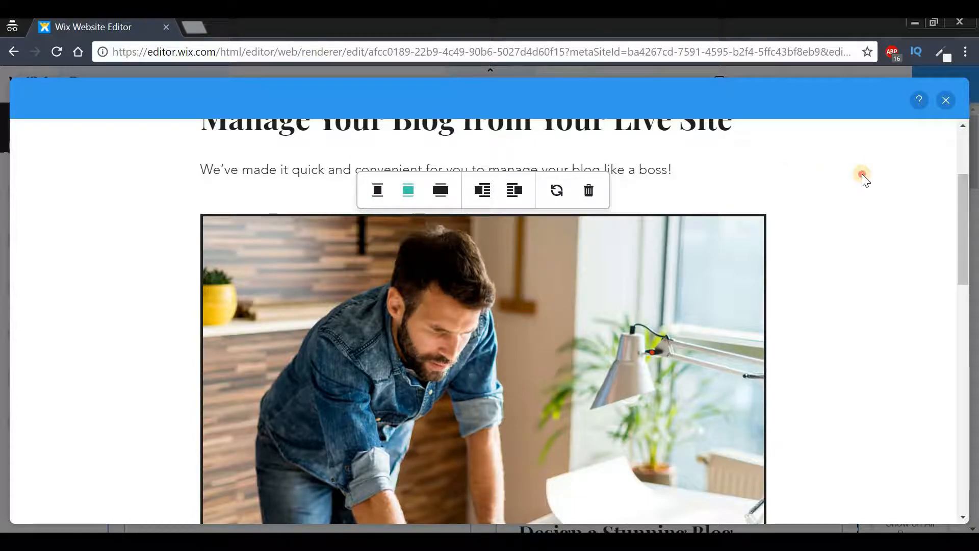
left_click_drag(962, 266, 963, 462)
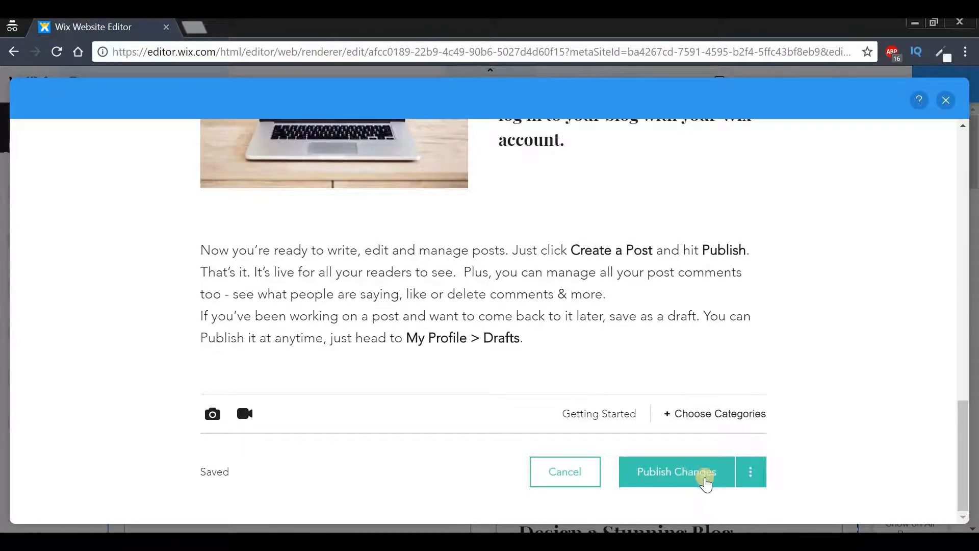
left_click(690, 477)
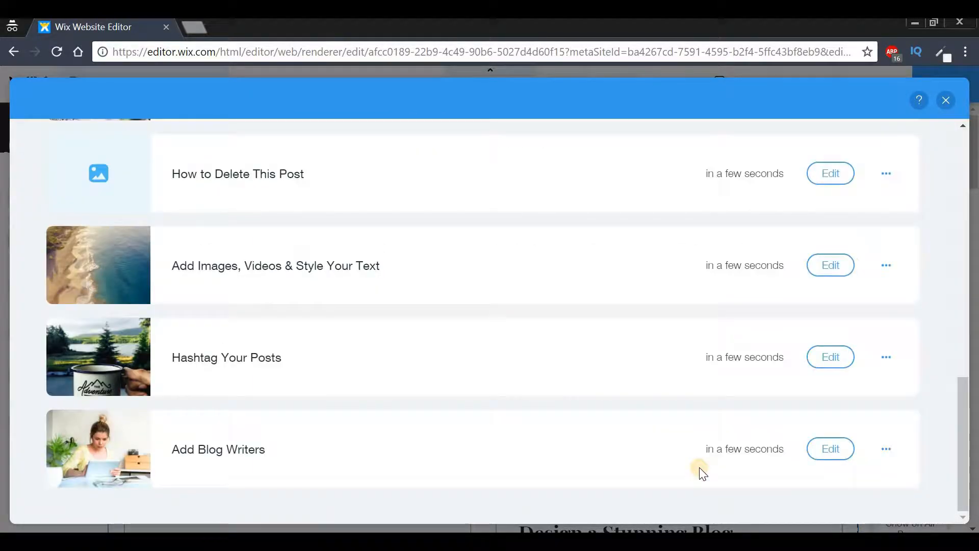
Step: Leave the post list and start a new blog post from the Blog Manager
left_click_drag(958, 393, 956, 170)
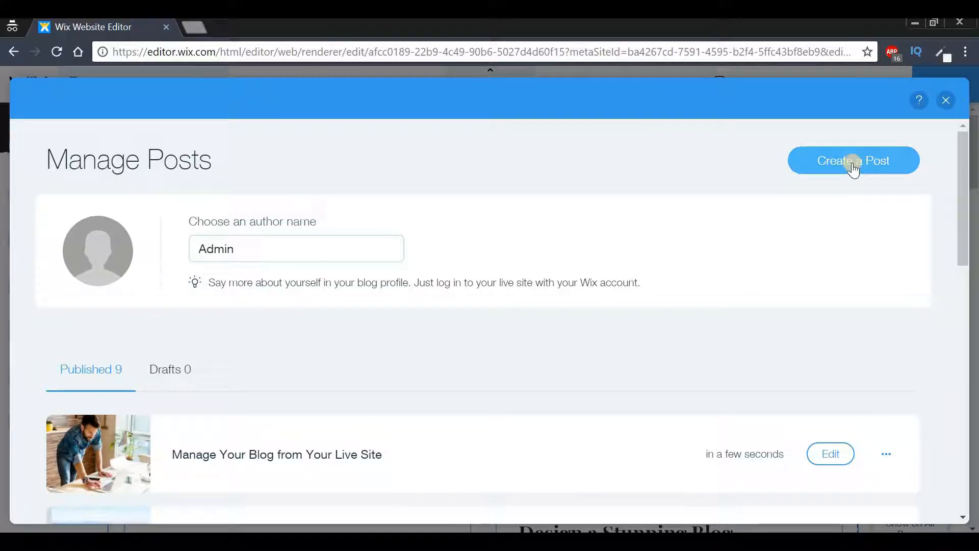
left_click(886, 160)
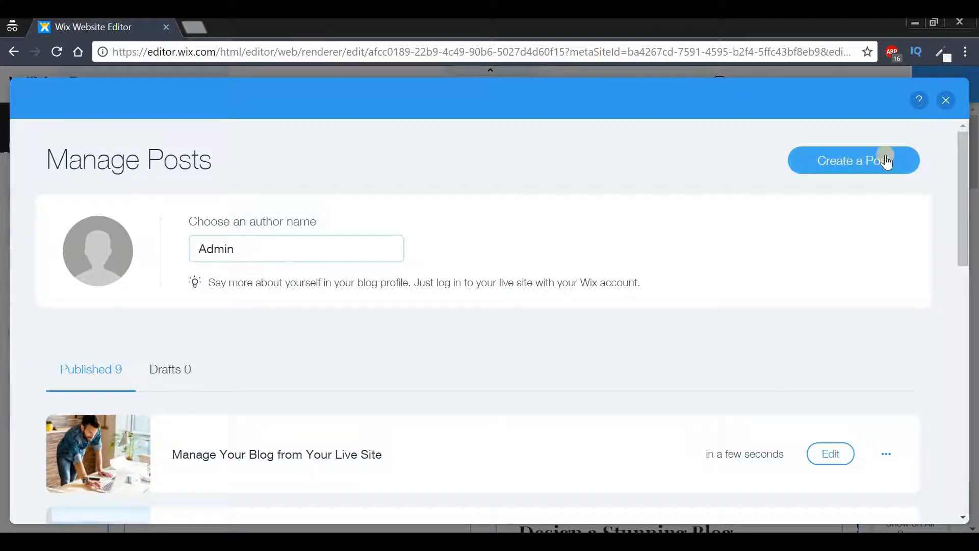
left_click(948, 102)
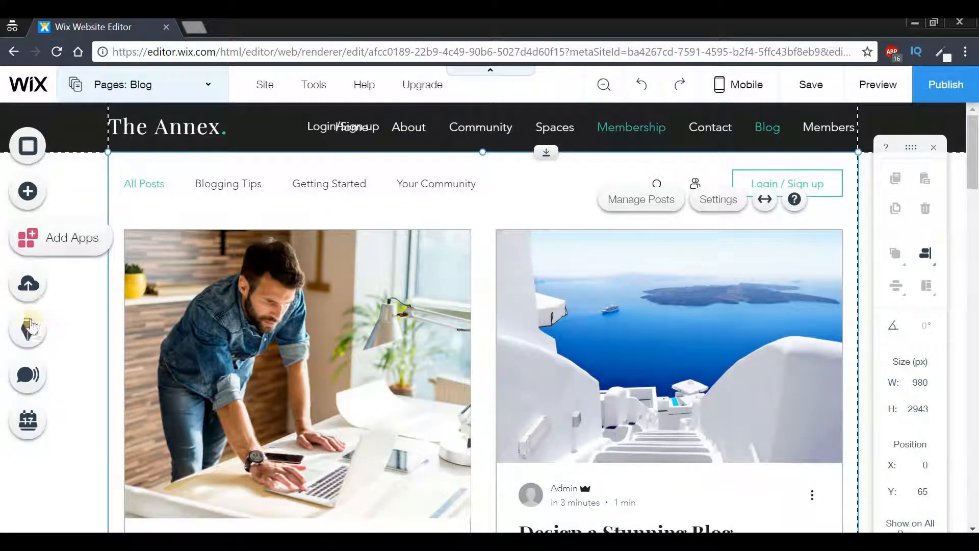
left_click(19, 332)
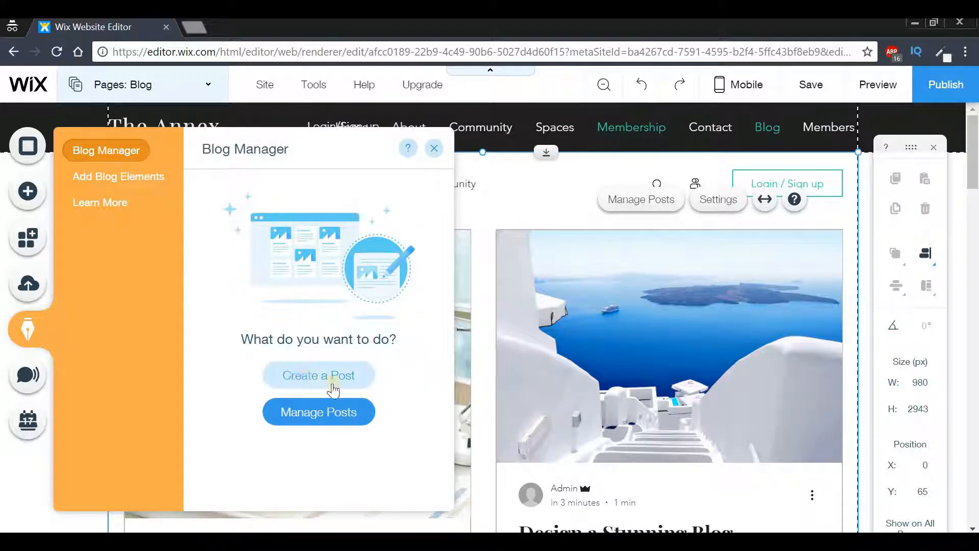
left_click(310, 380)
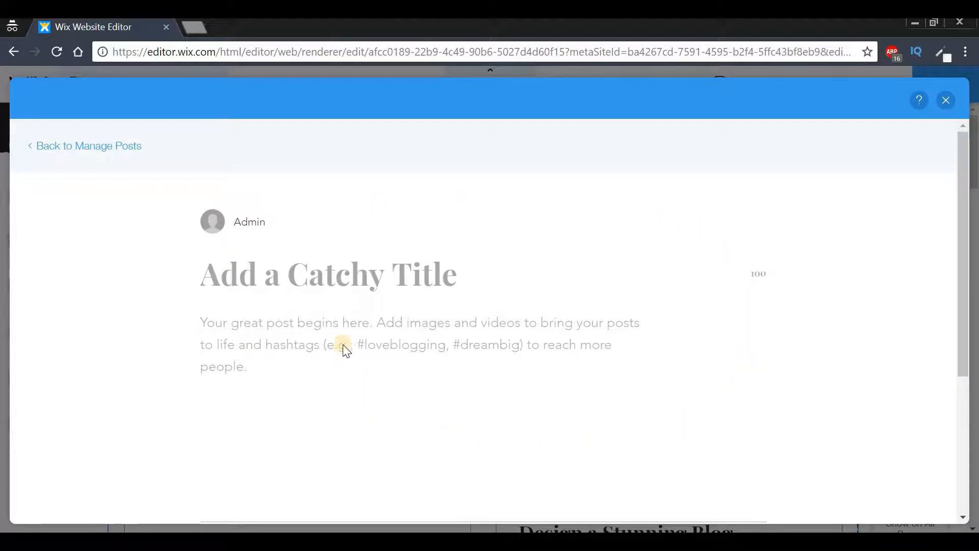
type("asdsds")
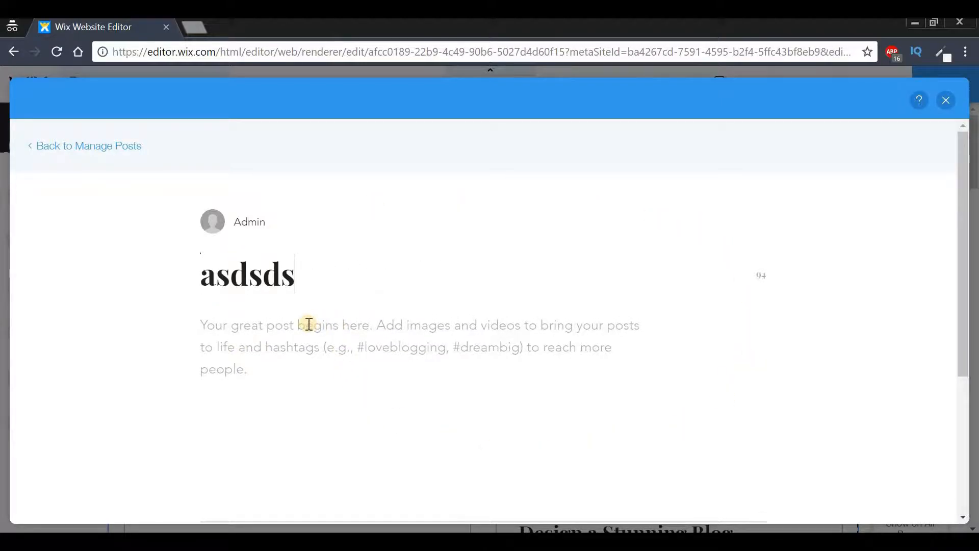
key("BackSpace")
key("BackSpace")
key("BackSpace")
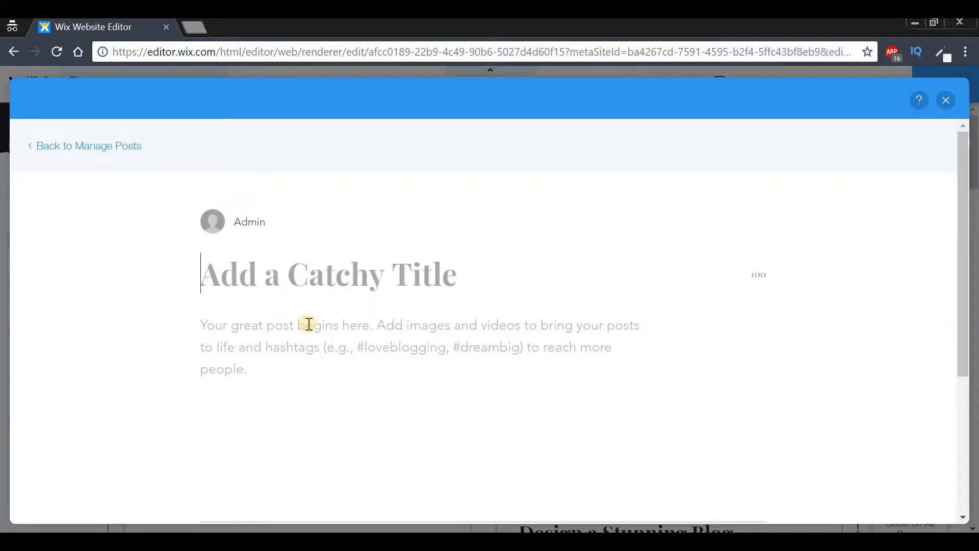
Step: Title the new post "TEST BLOG" and enter "DFSDFSDFSDFSDF" as its body text
key("Caps_Lock")
type("TEST BLOG")
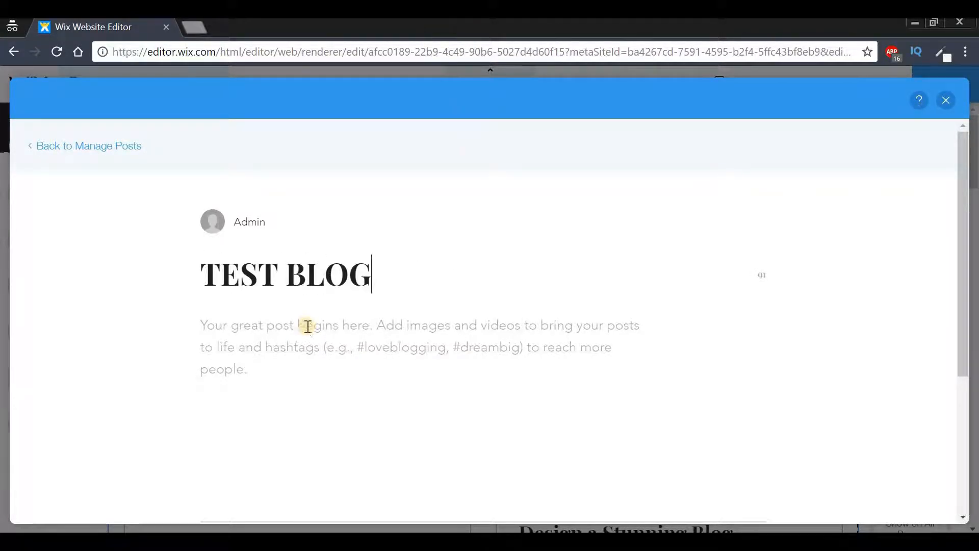
left_click(308, 327)
type("DFSDFSDFSDFSDF")
Step: Insert the free Wix image "Girl with Braids" below the post's body text
left_click_drag(961, 273, 963, 330)
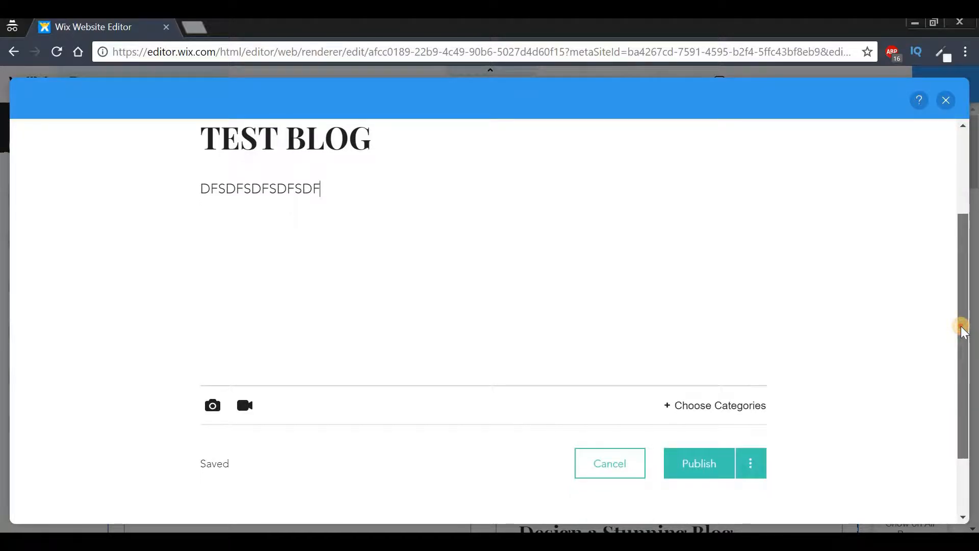
left_click(213, 407)
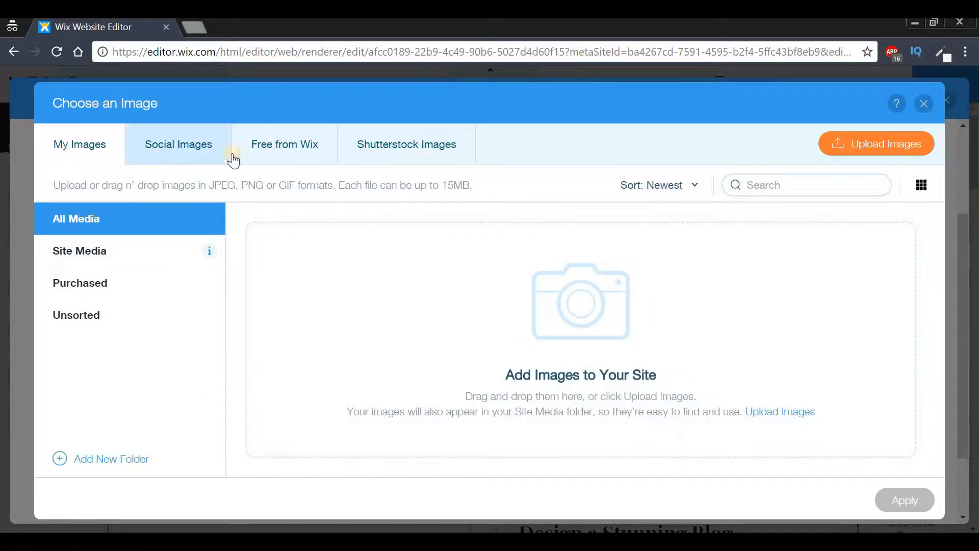
left_click(304, 151)
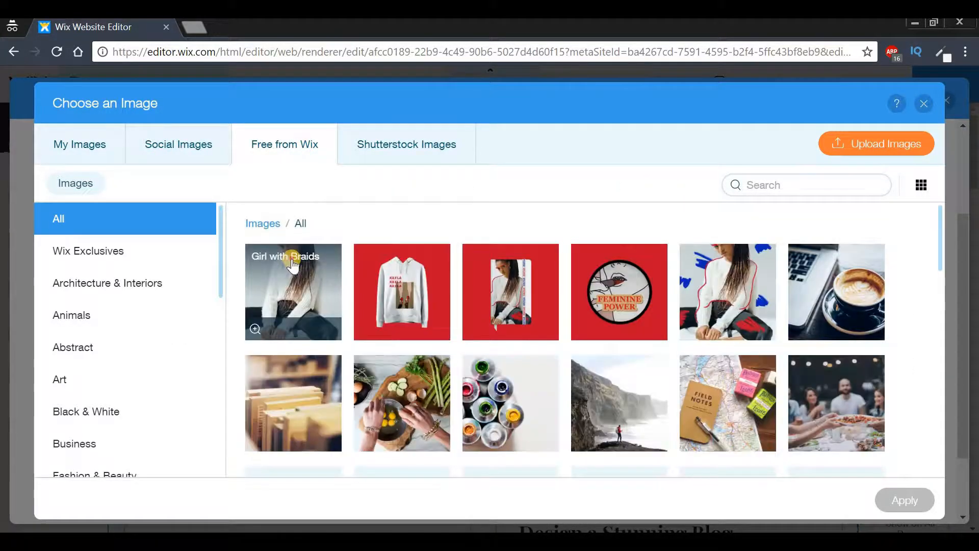
left_click(293, 265)
left_click(903, 501)
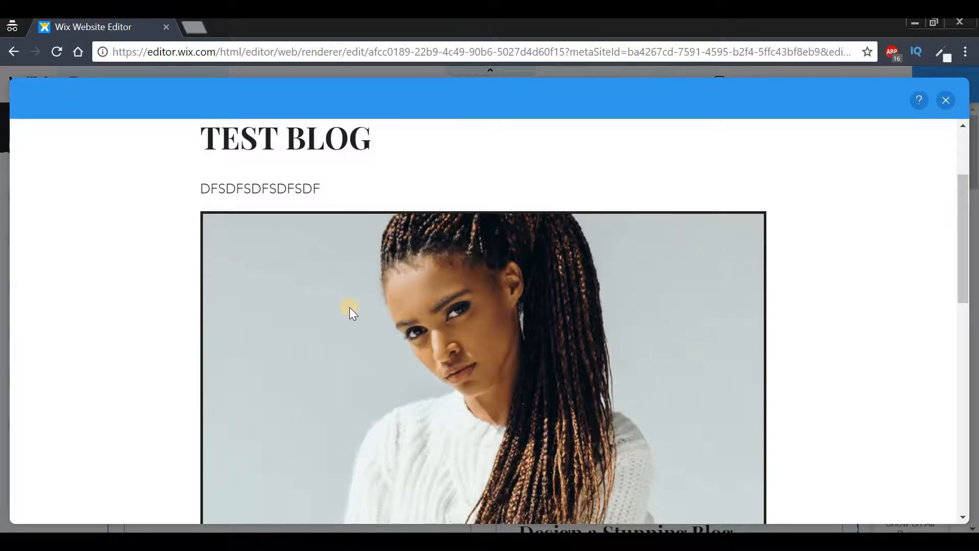
Step: Check the draft-saving option for the TEST BLOG post, dismiss it and publish the post
scroll(350, 307, "down", 3)
scroll(352, 306, "down", 10)
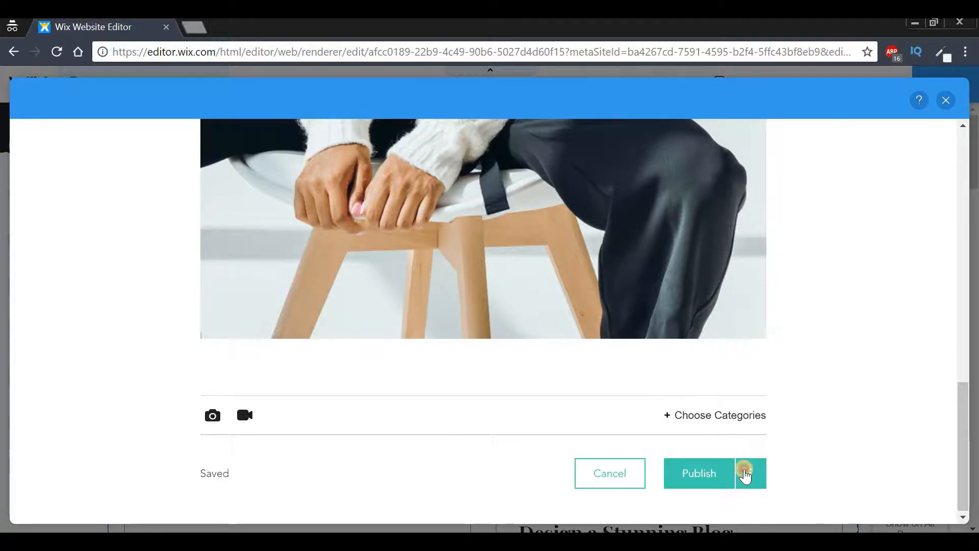
left_click(746, 475)
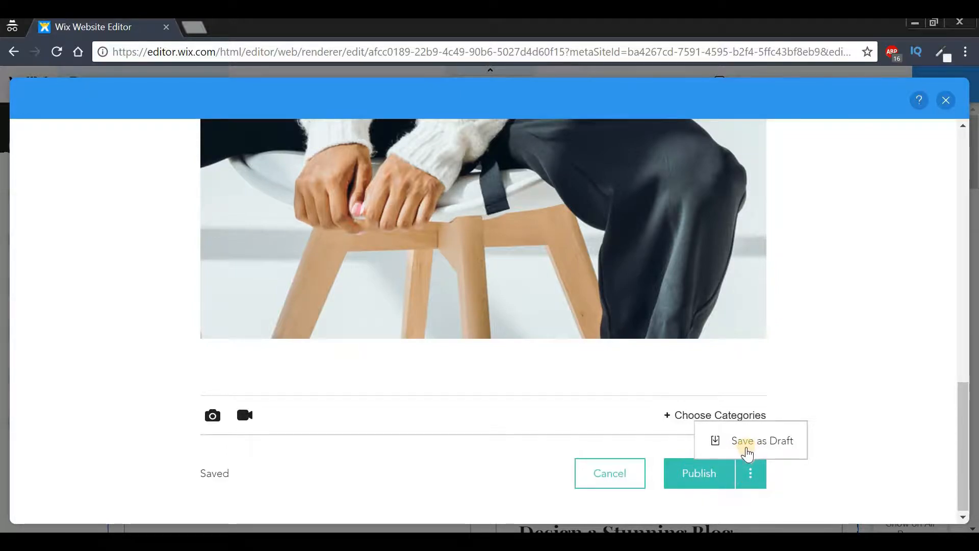
left_click(818, 475)
left_click(684, 471)
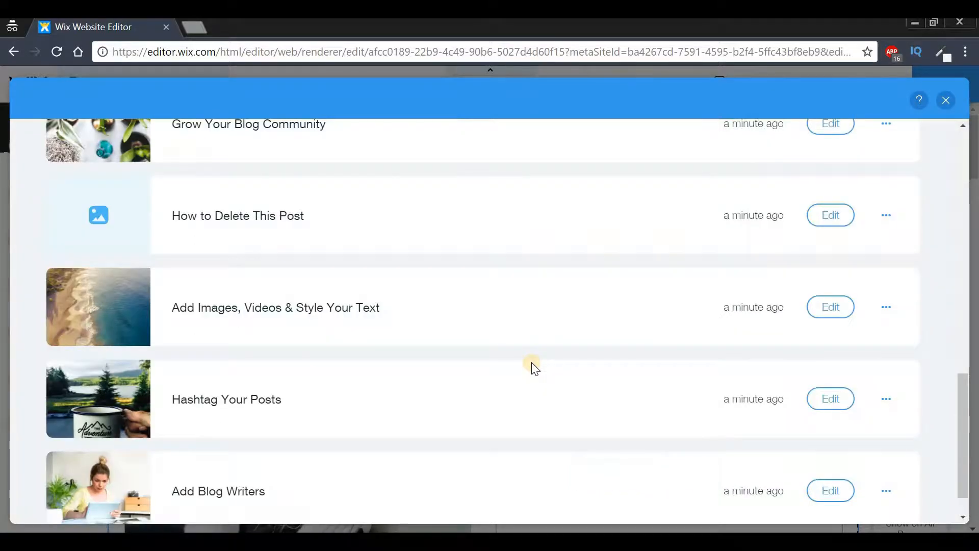
Step: Look for TEST BLOG in the published posts list and return to the Blog Manager
scroll(525, 352, "up", 15)
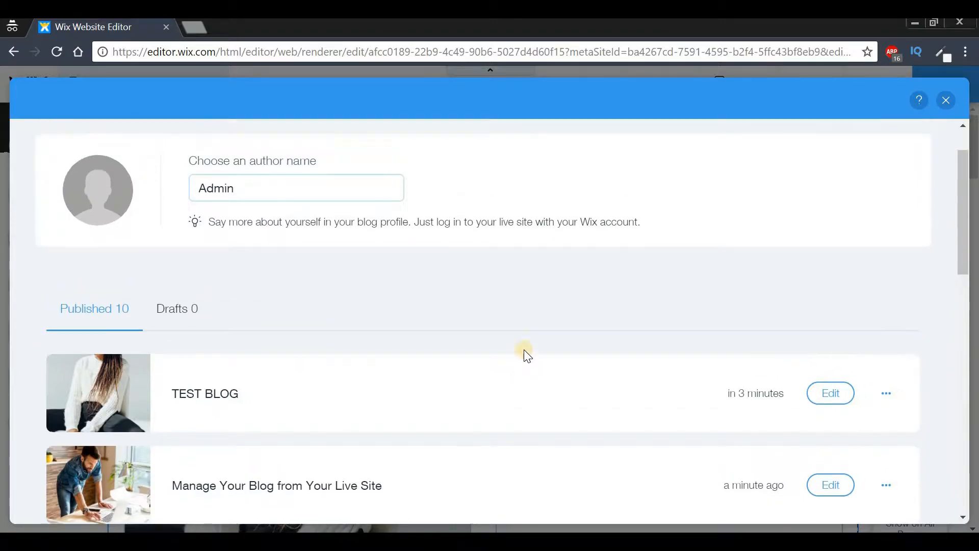
scroll(197, 349, "down", 2)
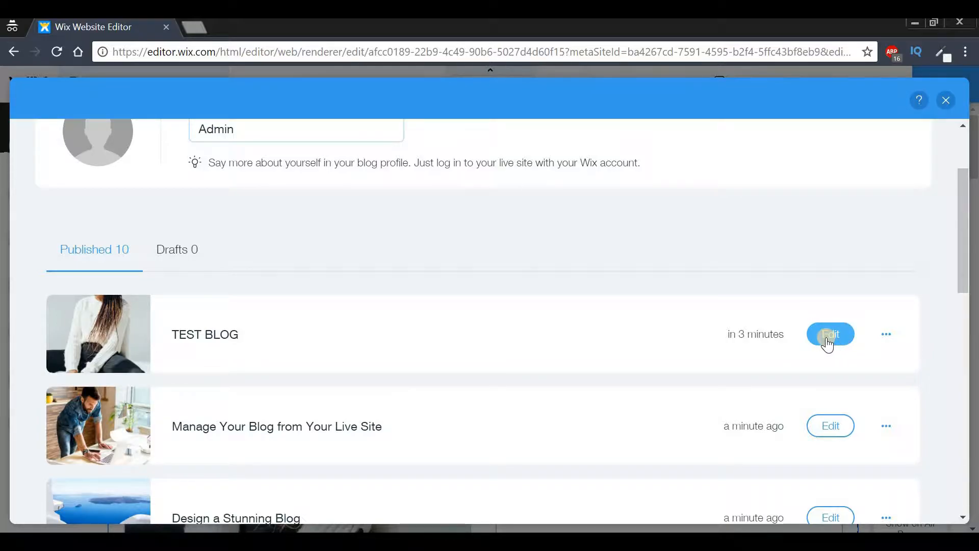
left_click(945, 102)
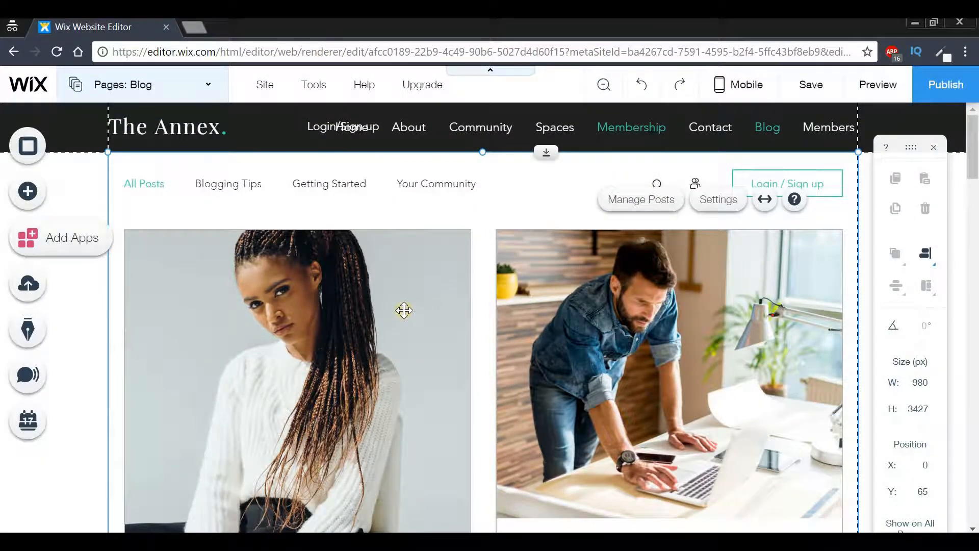
left_click(24, 334)
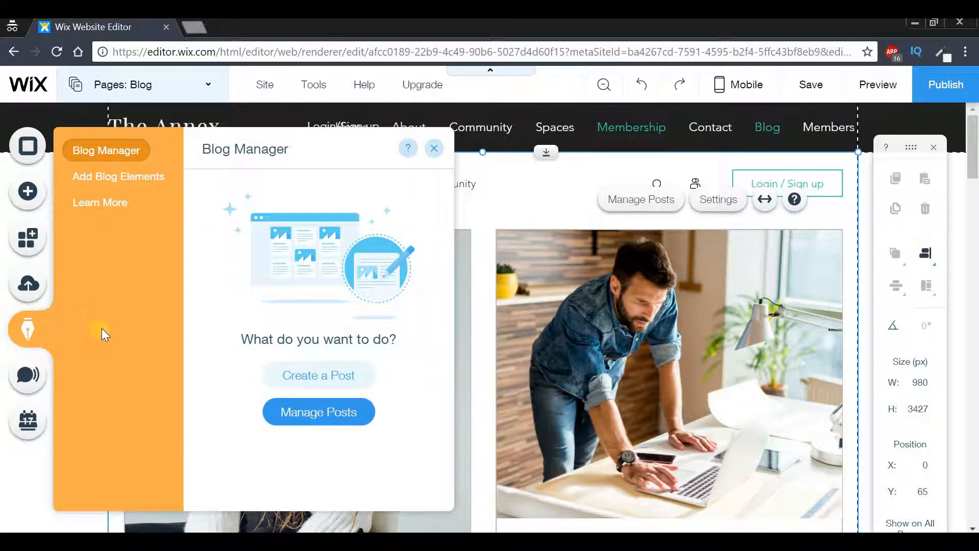
Step: Add a Postcard custom feed from the blog elements to the Blog page
left_click(120, 183)
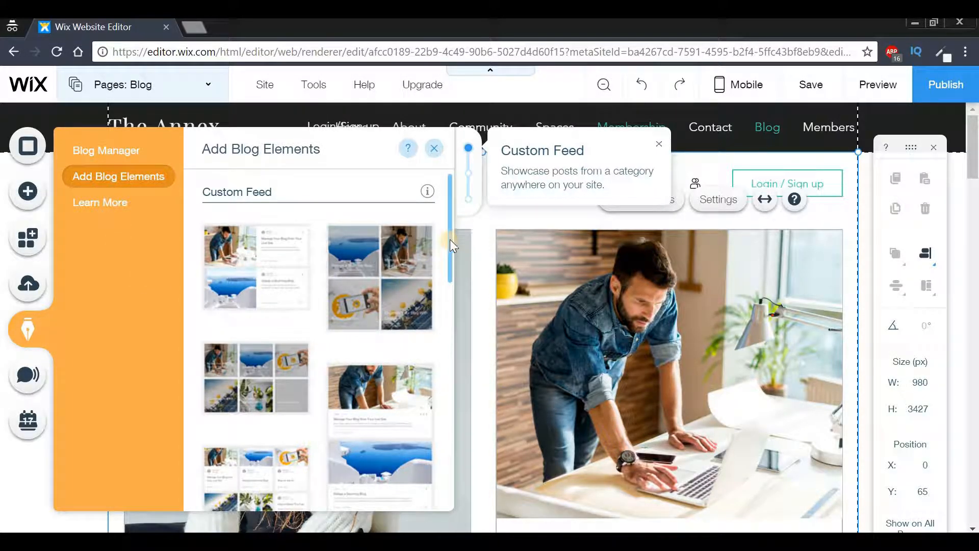
left_click_drag(450, 249, 457, 292)
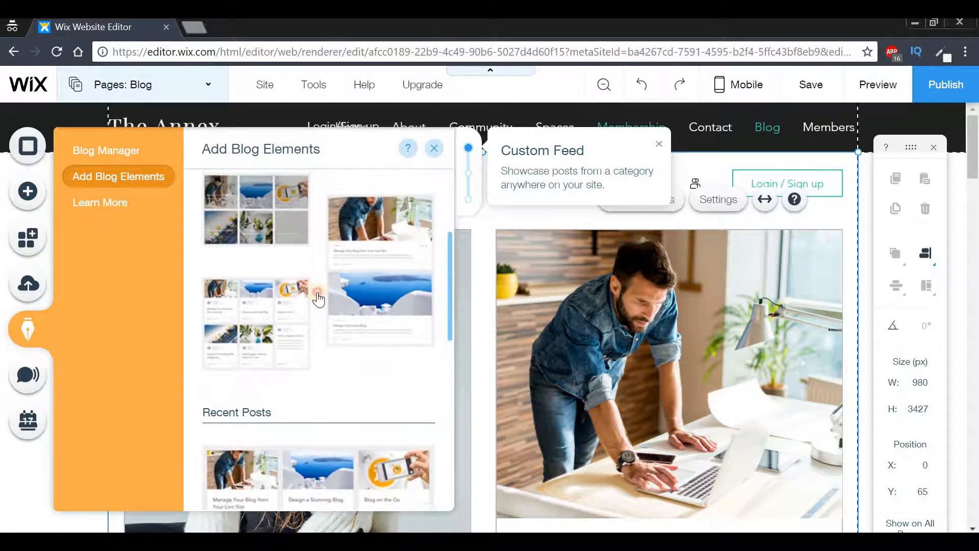
left_click(239, 233)
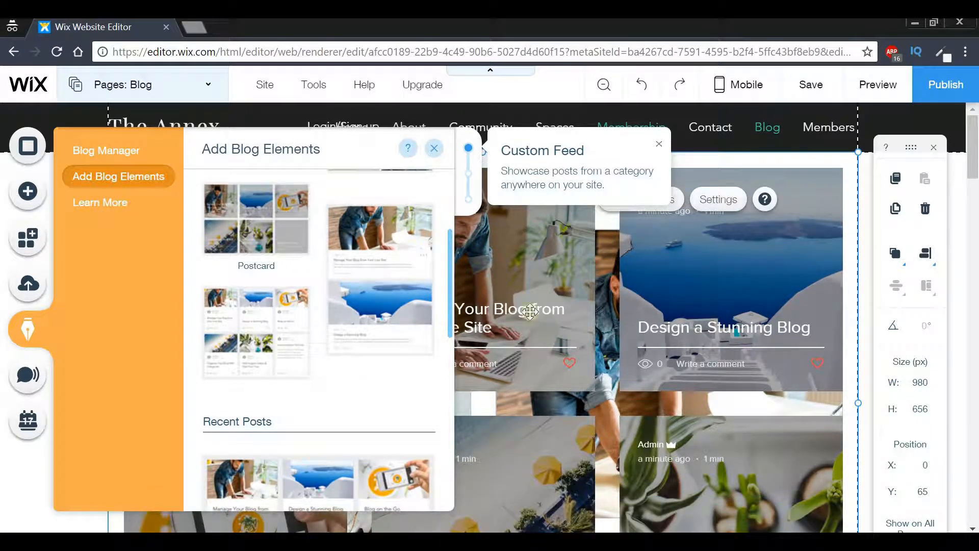
left_click(434, 149)
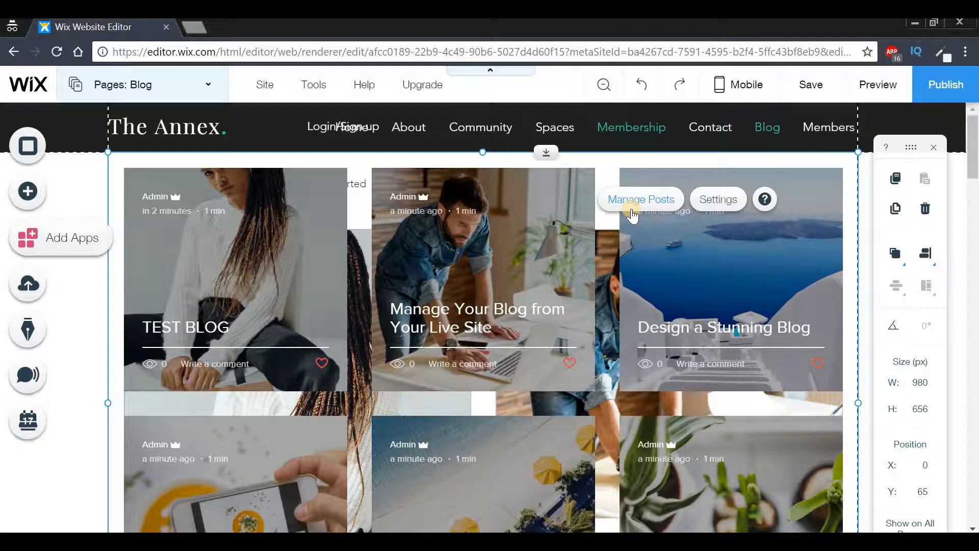
Step: Look through the available blog elements, including the recent posts element and the related apps, and close the list
left_click(18, 347)
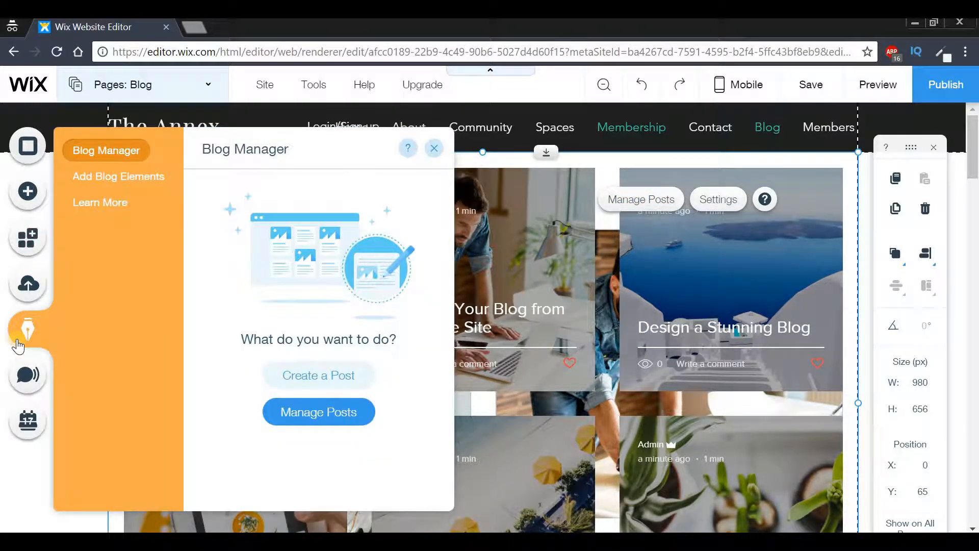
left_click(118, 176)
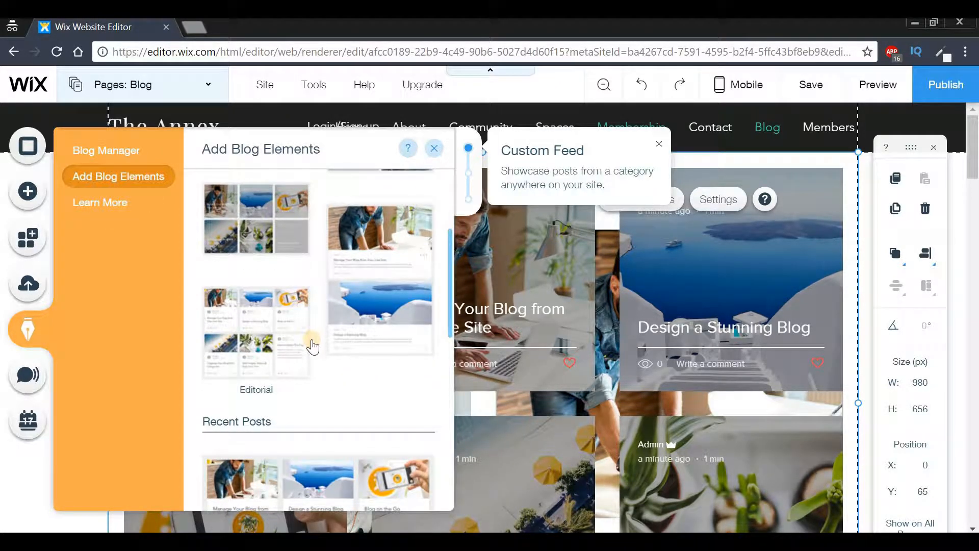
scroll(313, 347, "down", 4)
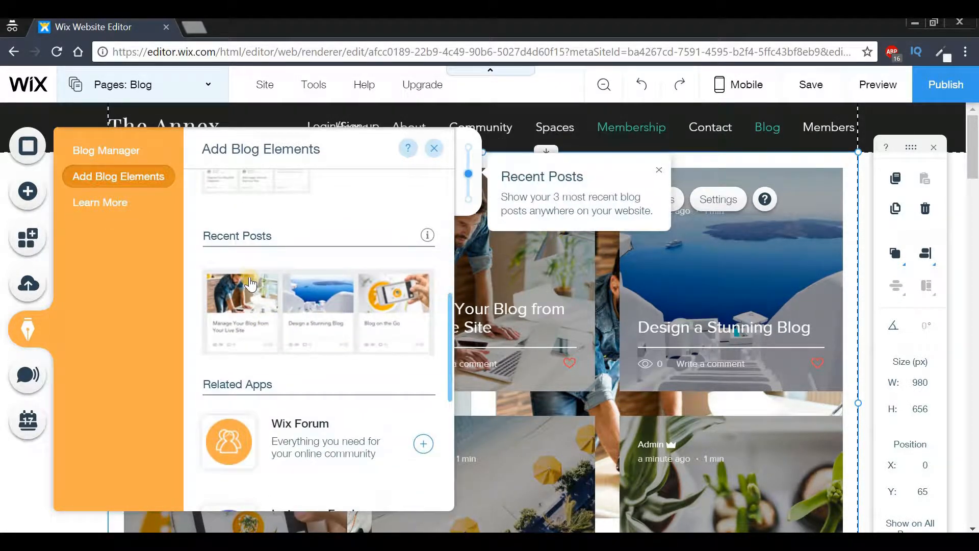
scroll(309, 315, "down", 4)
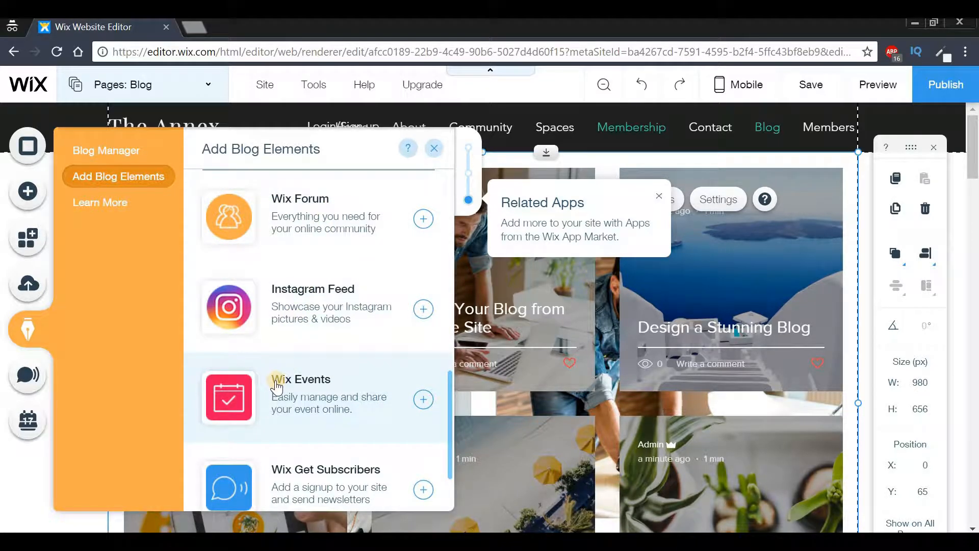
scroll(306, 459, "down", 2)
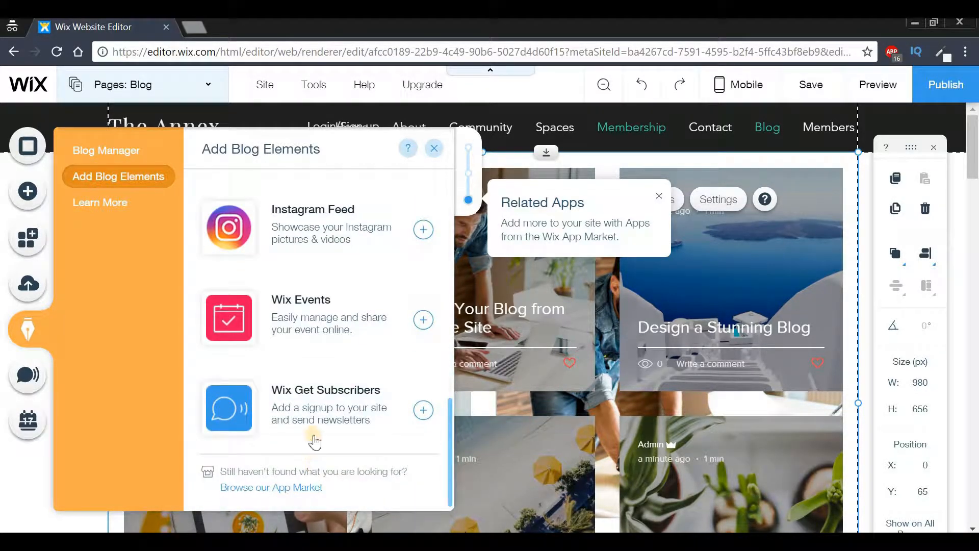
scroll(339, 273, "up", 2)
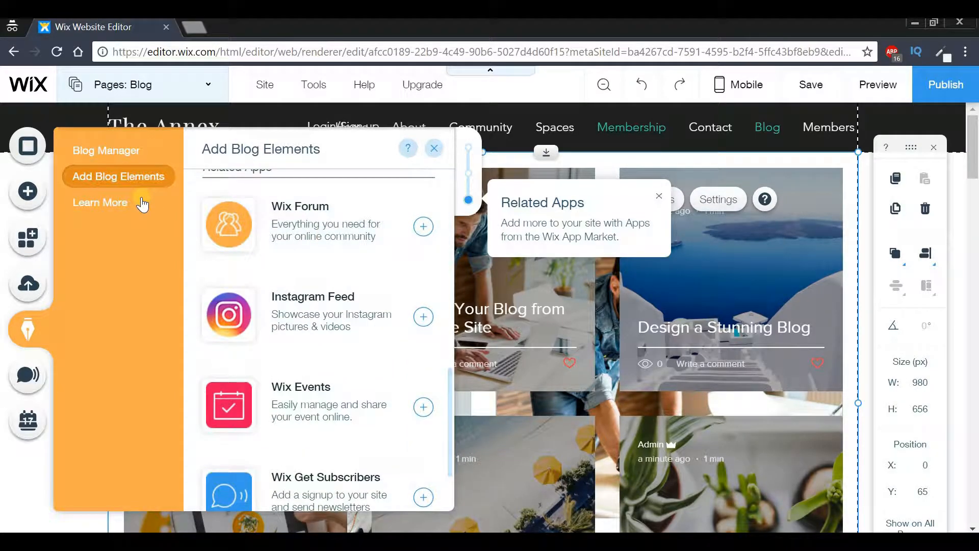
left_click(438, 159)
Step: Delete the Postcard custom feed overlapping the main blog on the Blog page
right_click(498, 264)
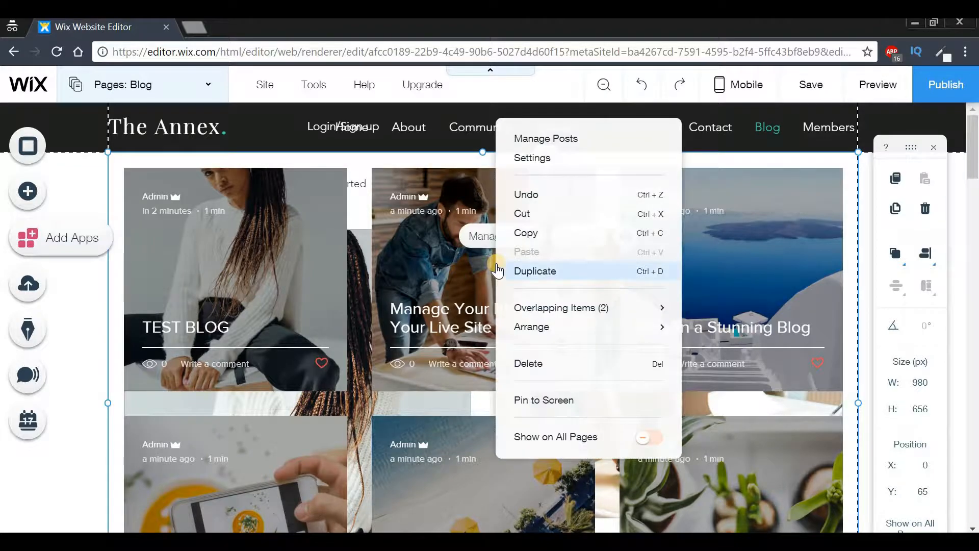
left_click(524, 363)
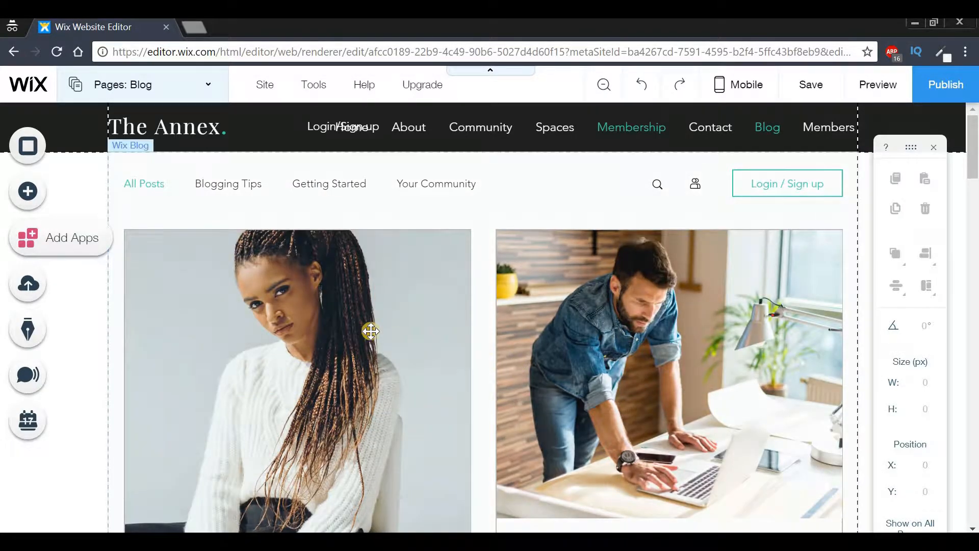
Step: Review the main blog's general settings and set its All Posts Feed layout to Side by Side
right_click(292, 337)
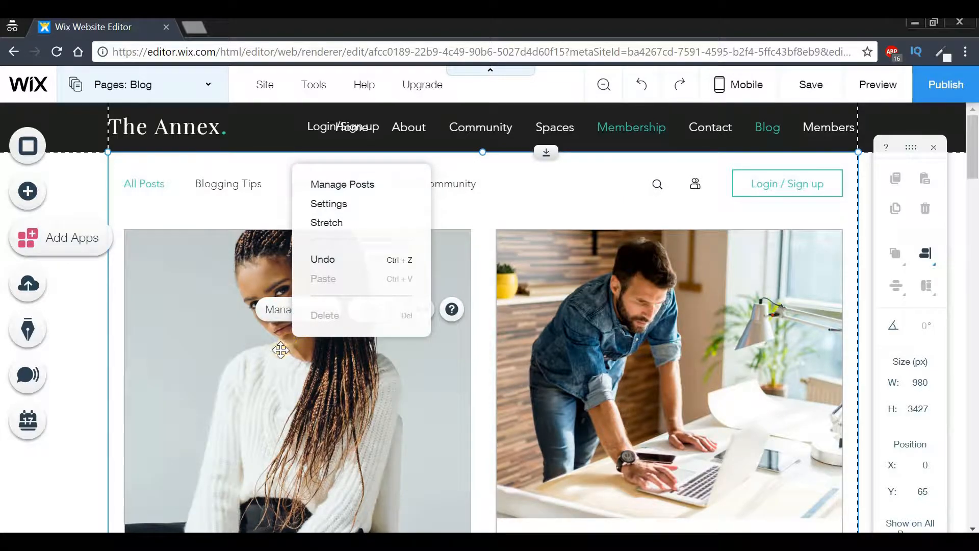
left_click(280, 350)
left_click(371, 330)
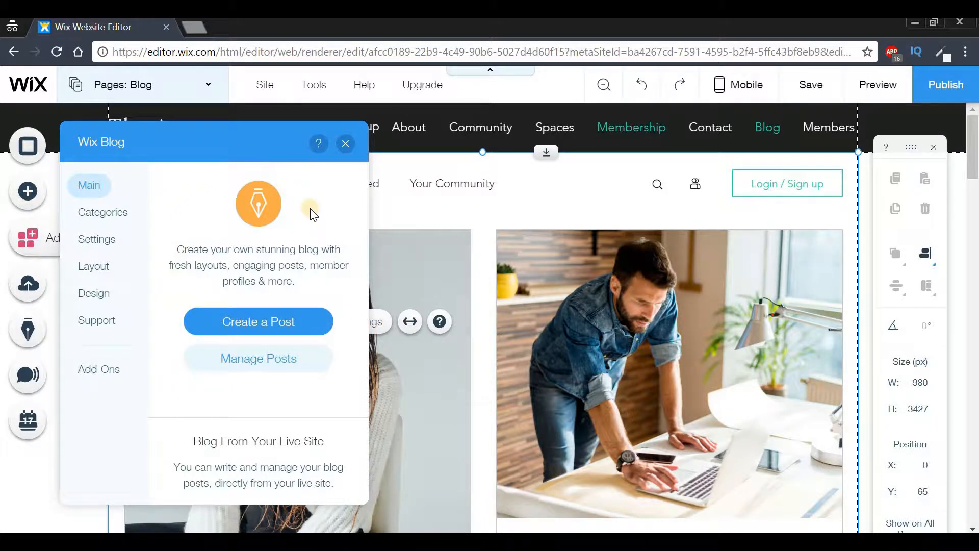
left_click(99, 240)
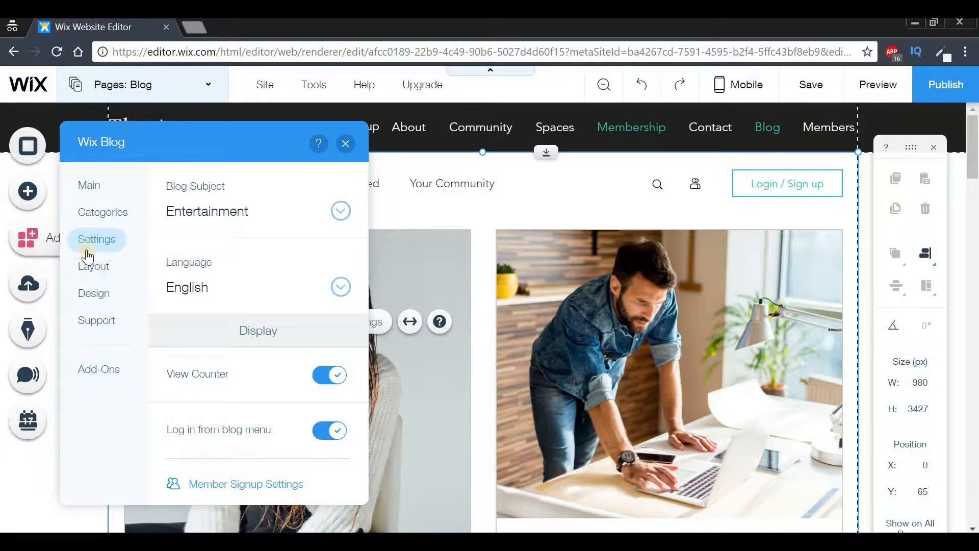
left_click(106, 279)
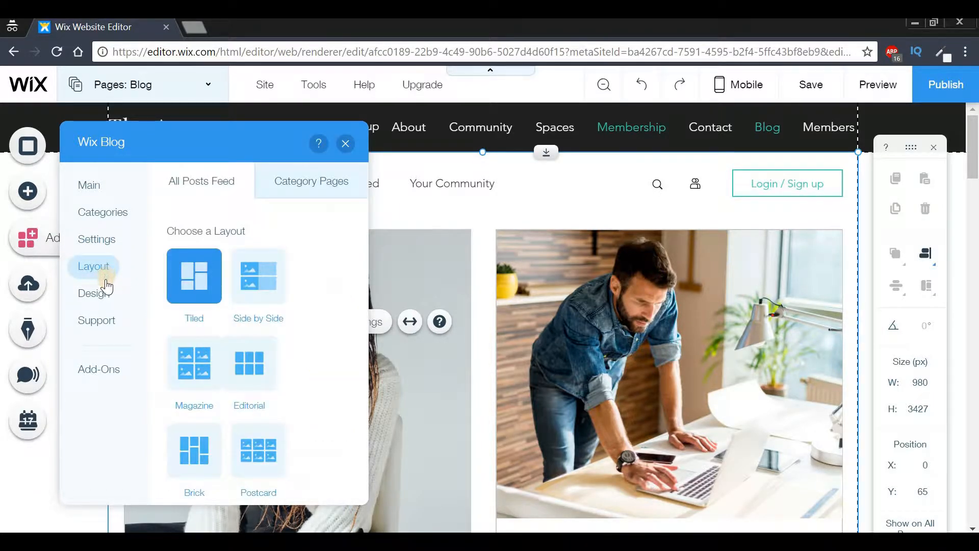
left_click(250, 291)
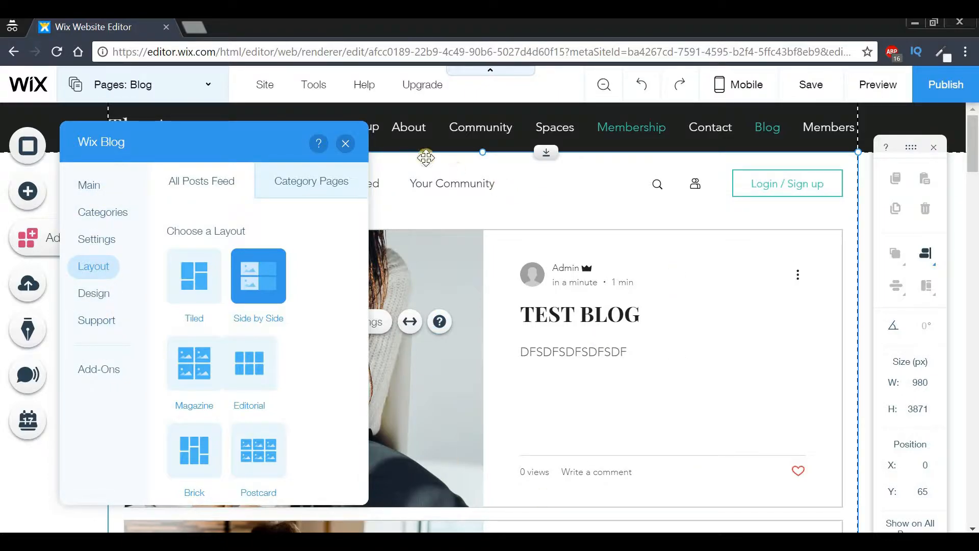
left_click(345, 142)
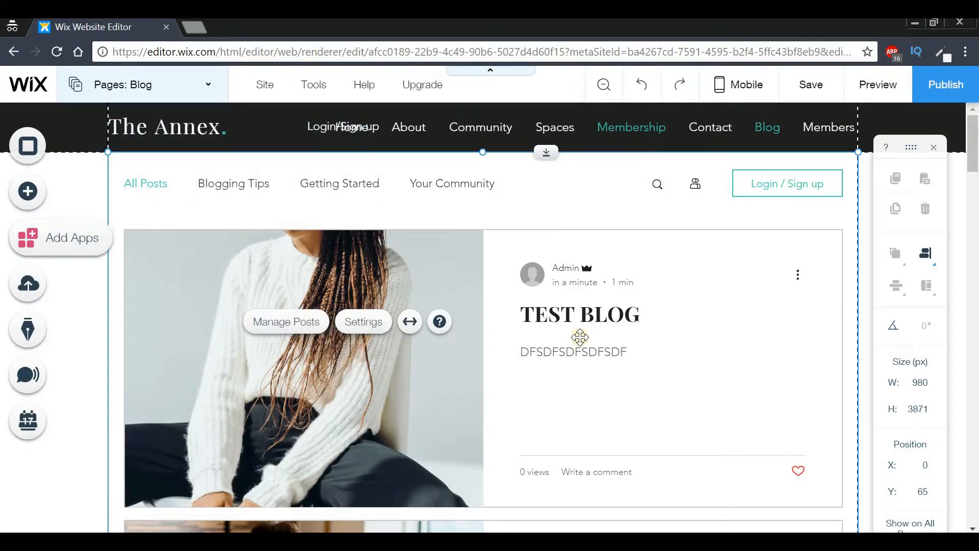